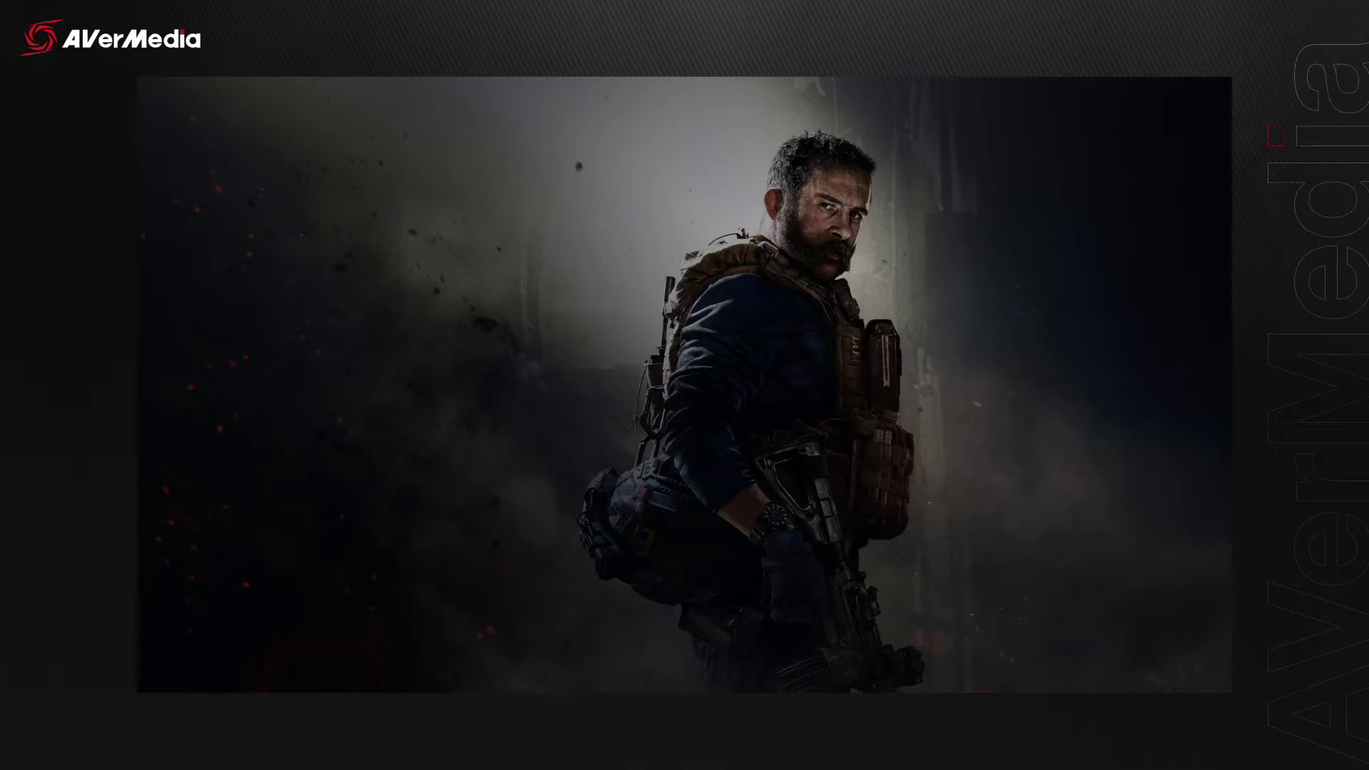
Navigate PS5 Settings to System > HDMI and reach Enable HDCP, which is off.
key(Down)
key(Down)
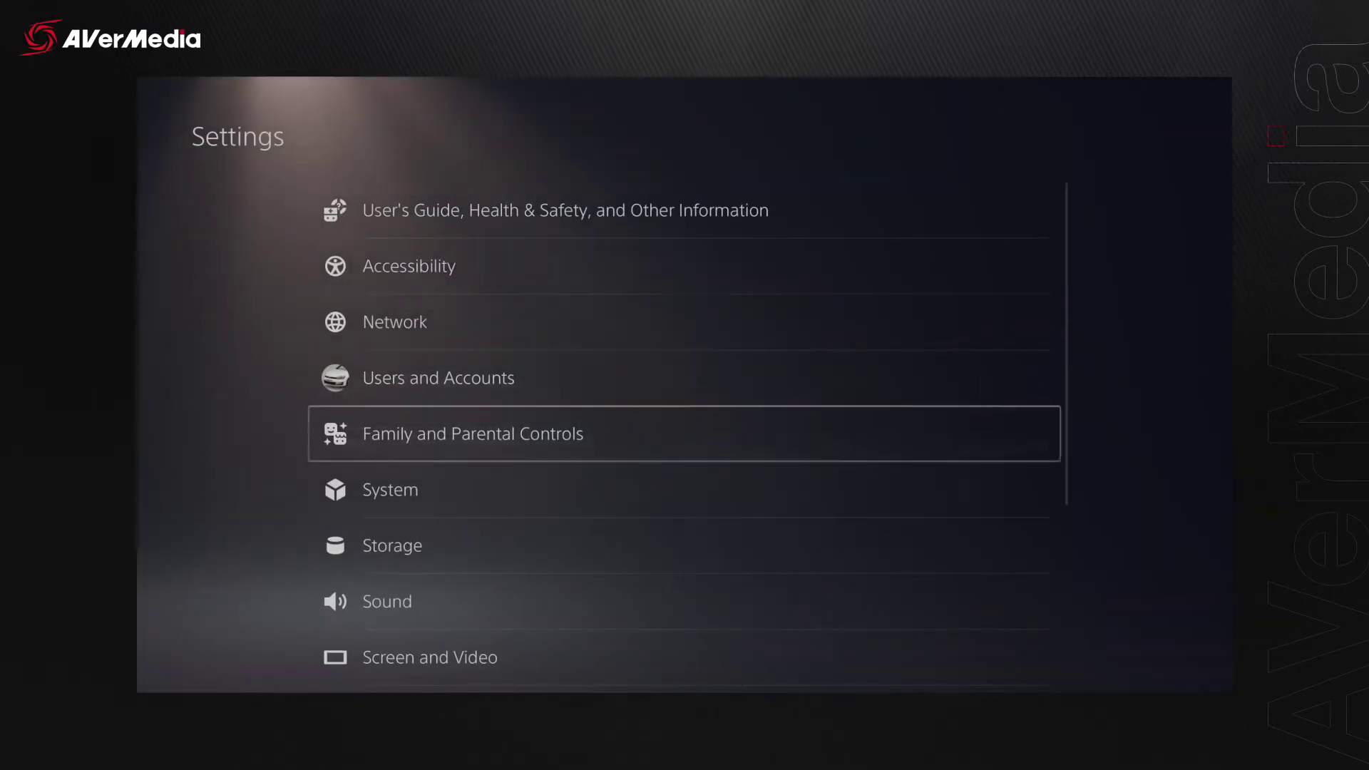
key(Down)
key(Return)
key(Down)
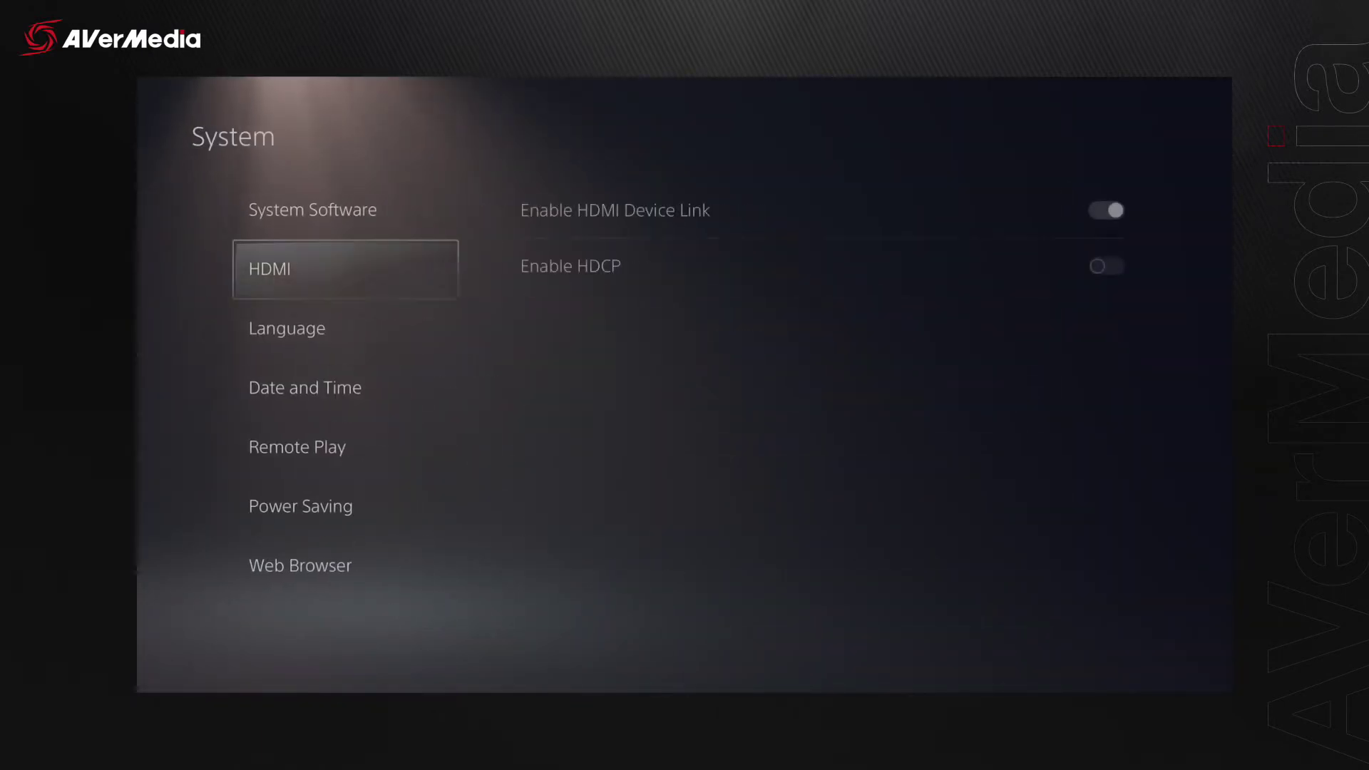
key(Right)
key(Down)
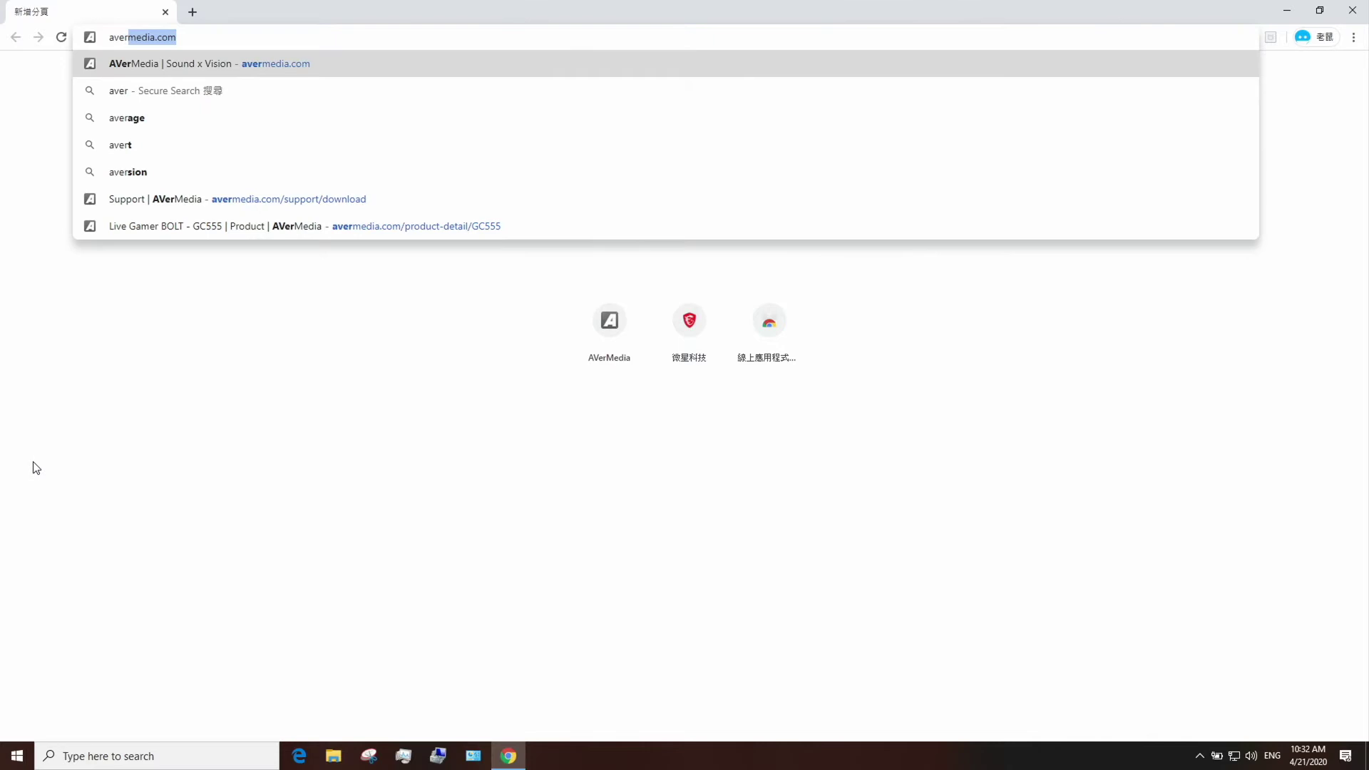
text(media)
Download the Assist Central installer from AVerMedia's Gaming support page and launch it.
key(Return)
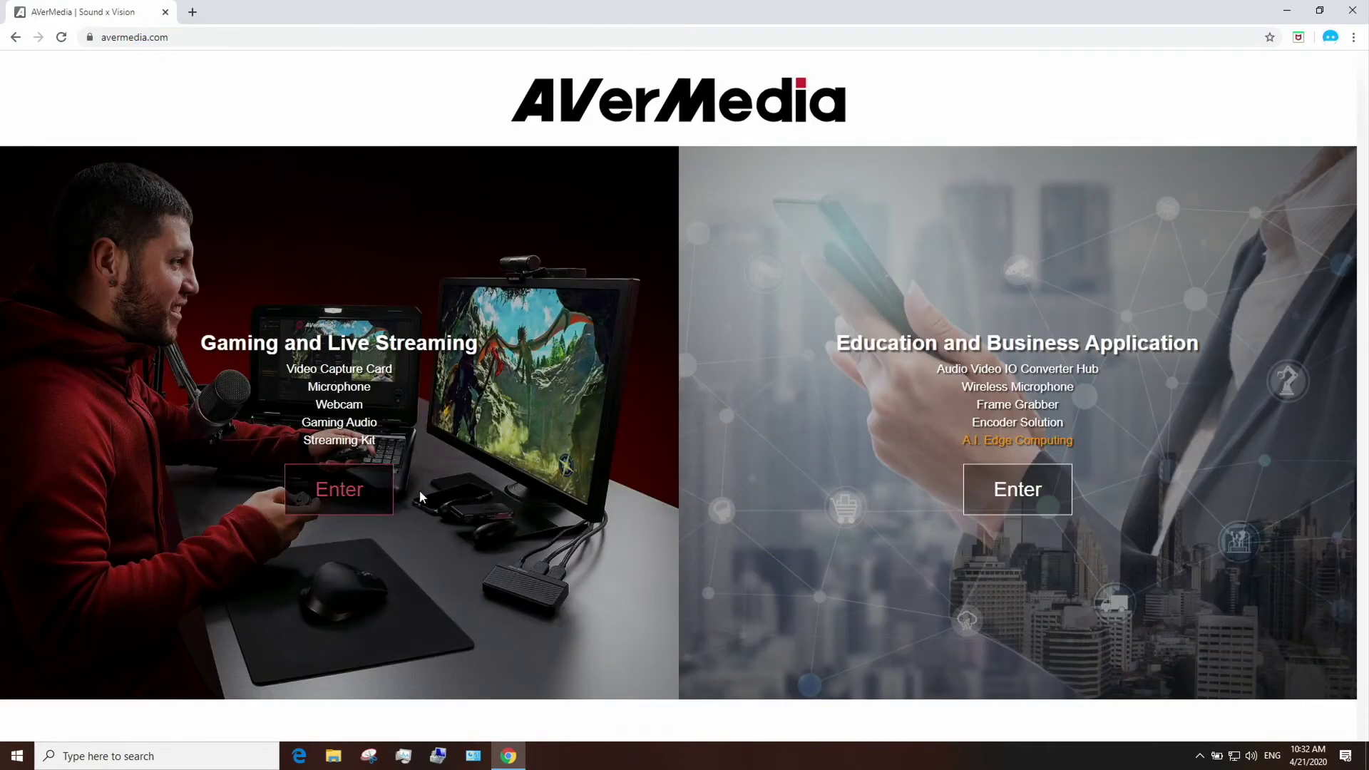
click(343, 491)
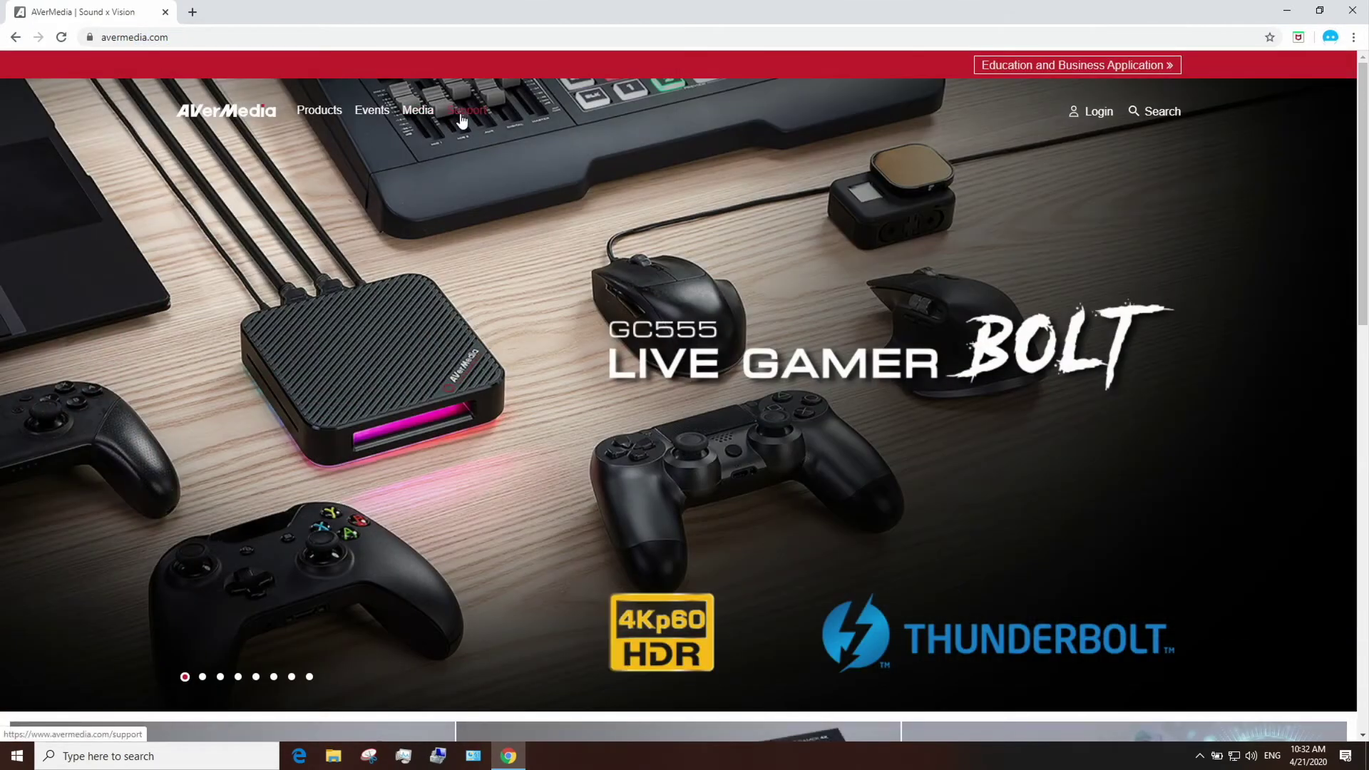
click(461, 115)
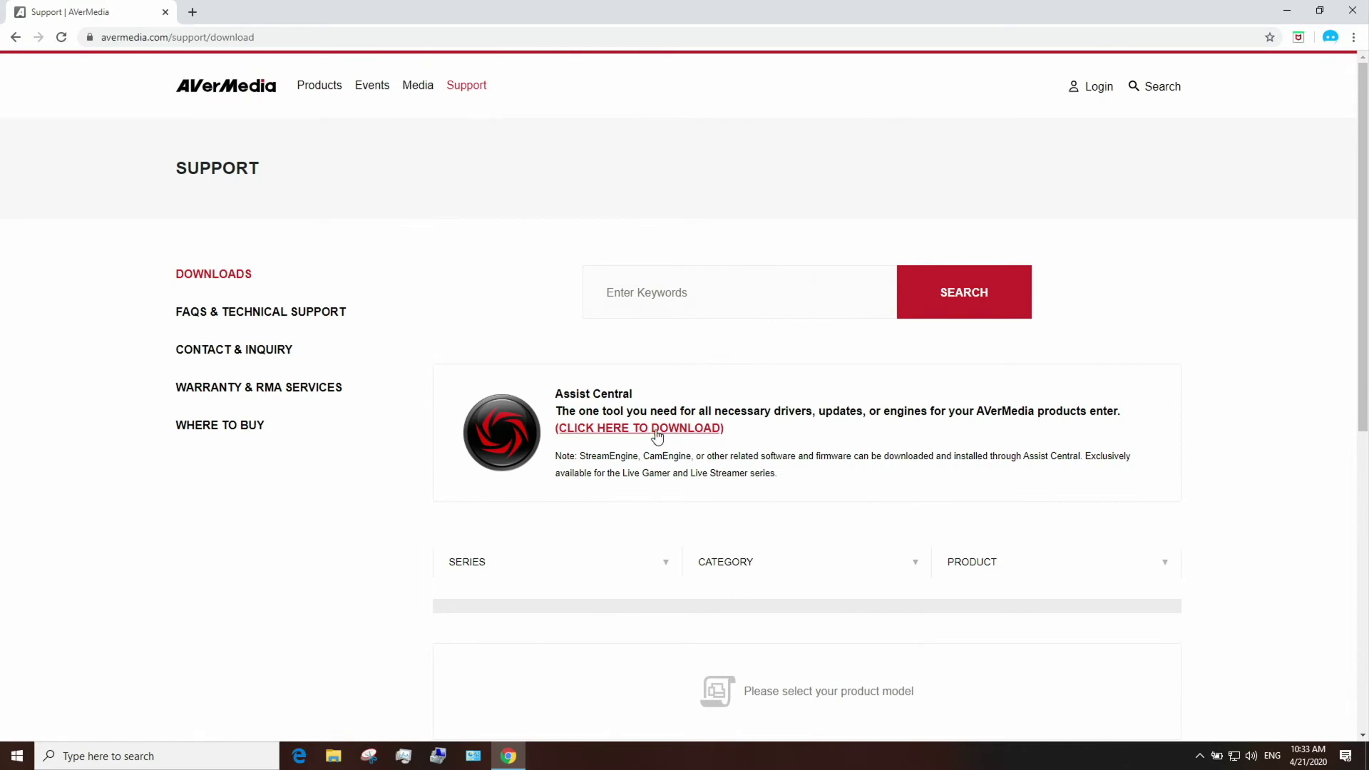
click(657, 430)
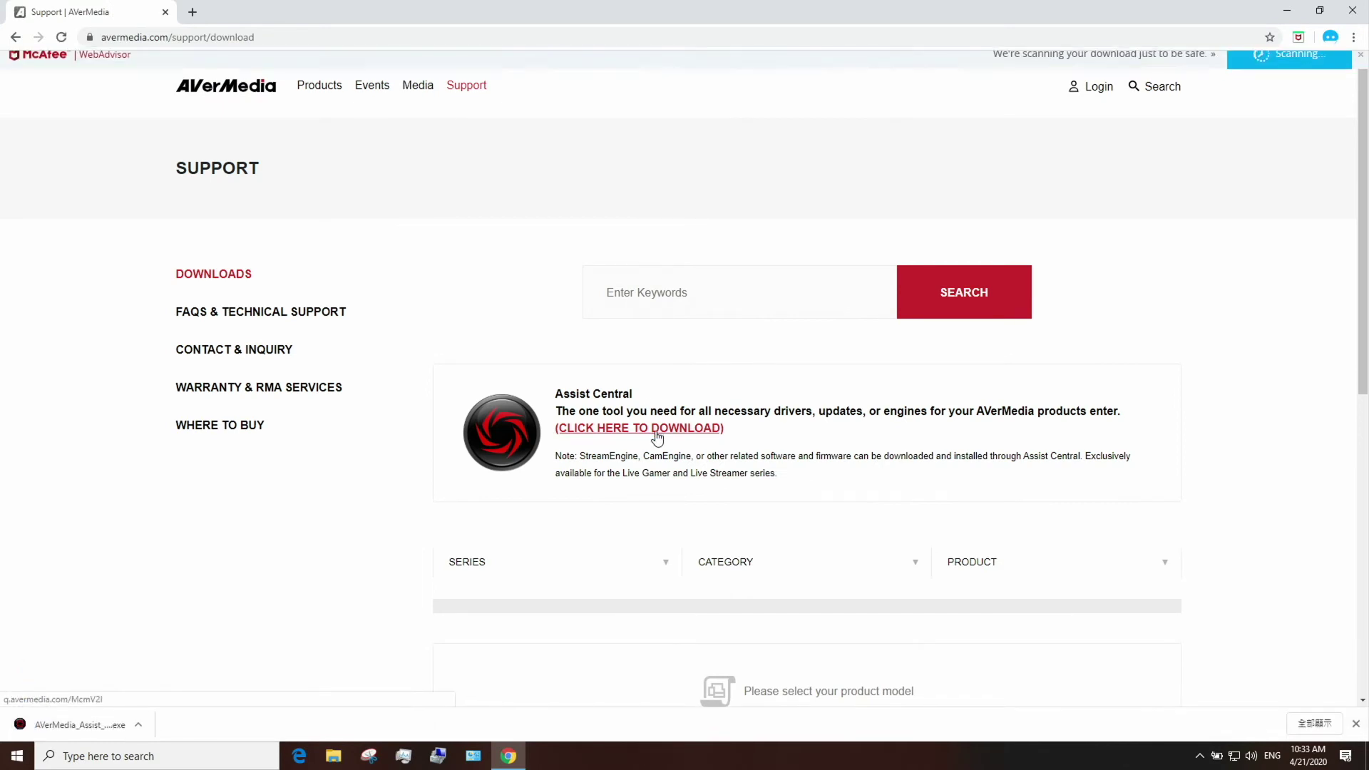
click(111, 720)
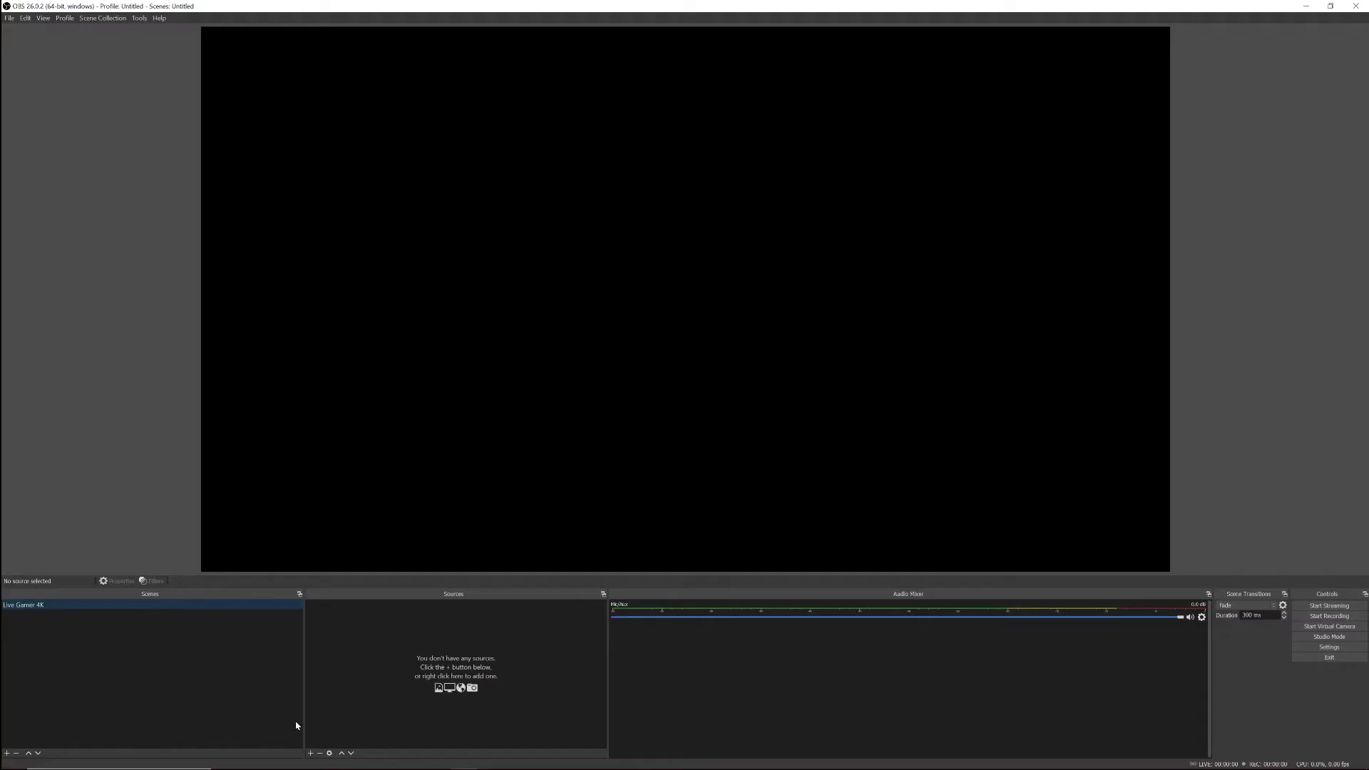
Add a Video Capture Device source named 'Live Gamer 4K' and accept its default properties.
click(315, 752)
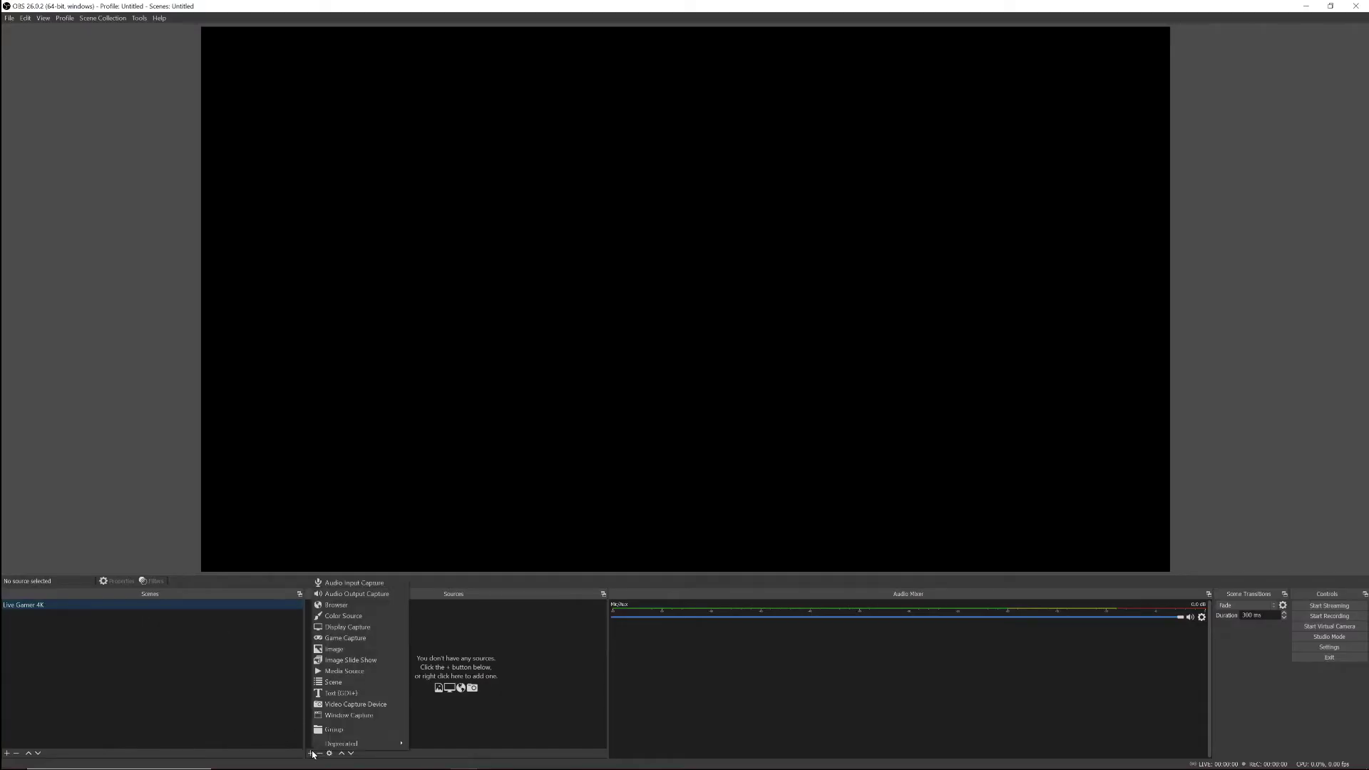
click(350, 708)
key(BackSpace)
text(Live Gamer 4K)
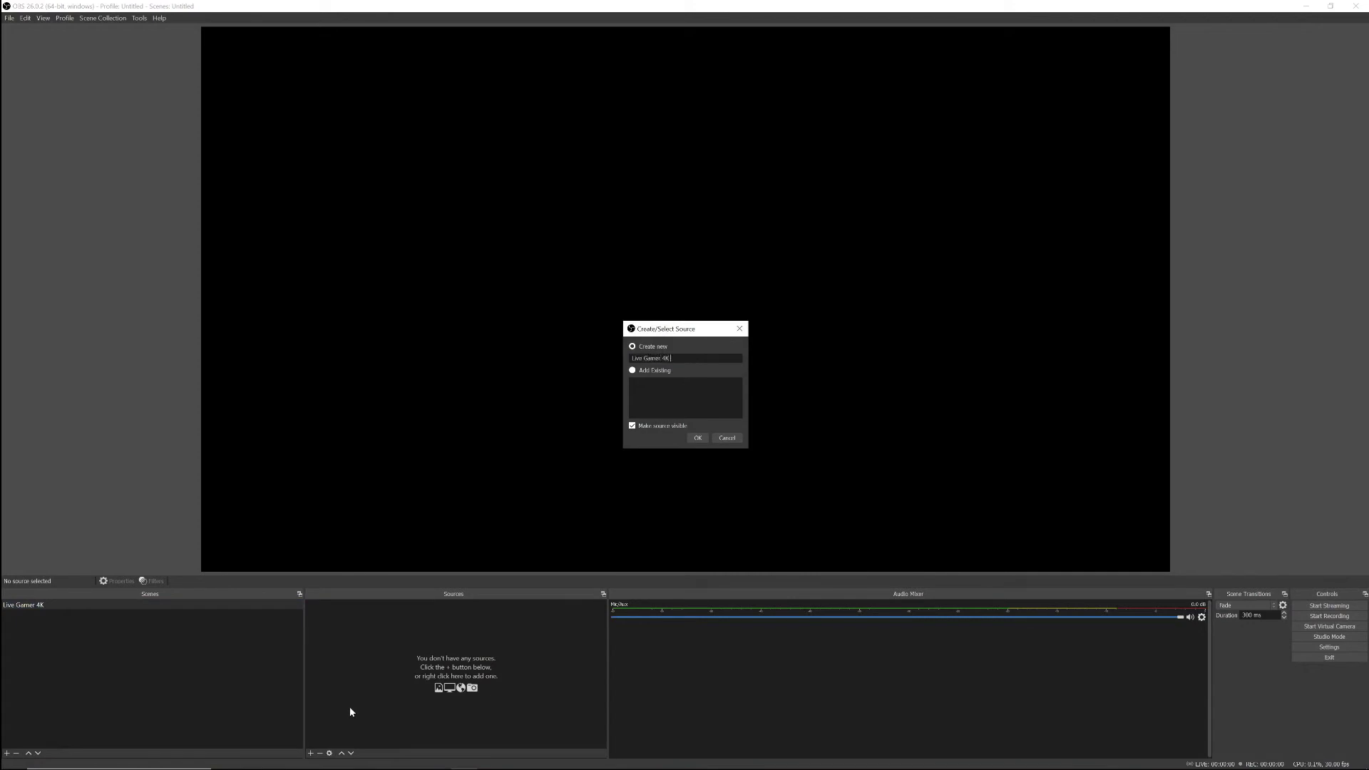
key(Return)
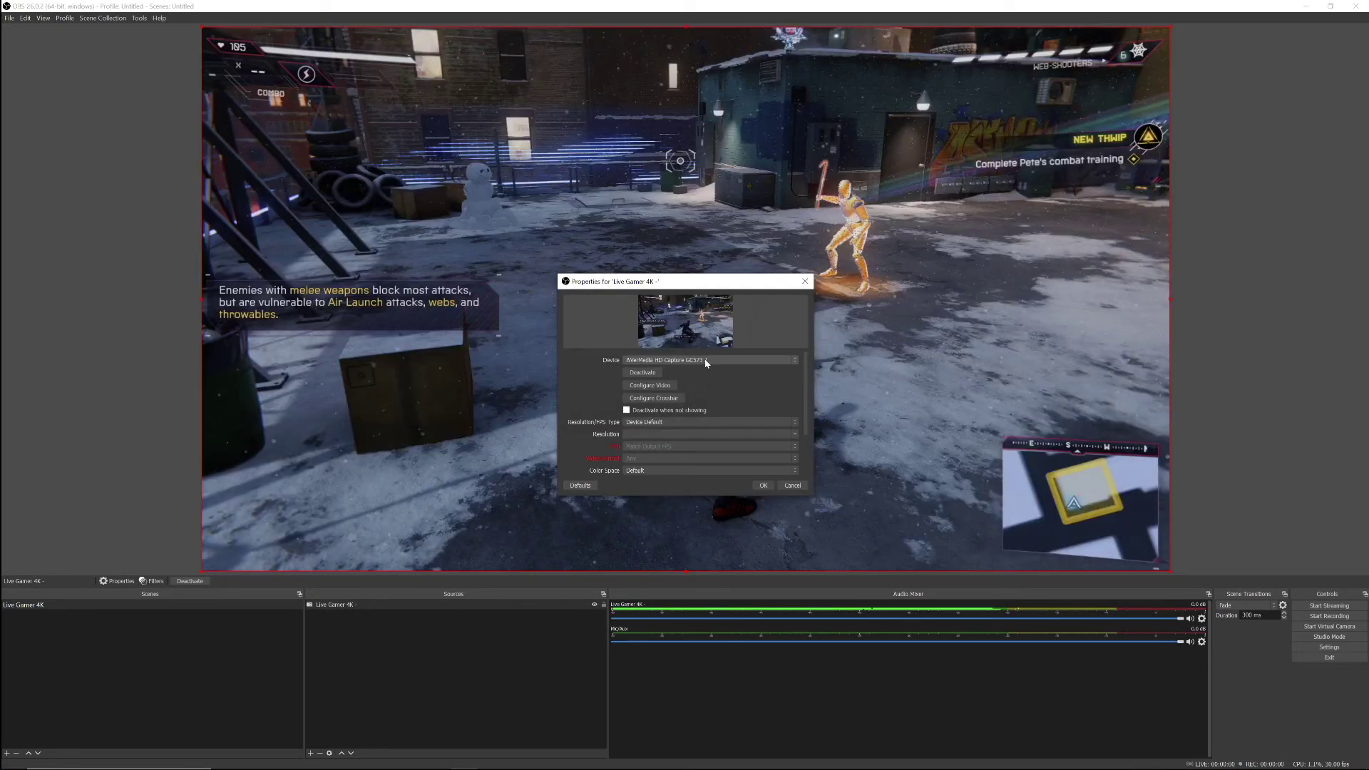
click(762, 486)
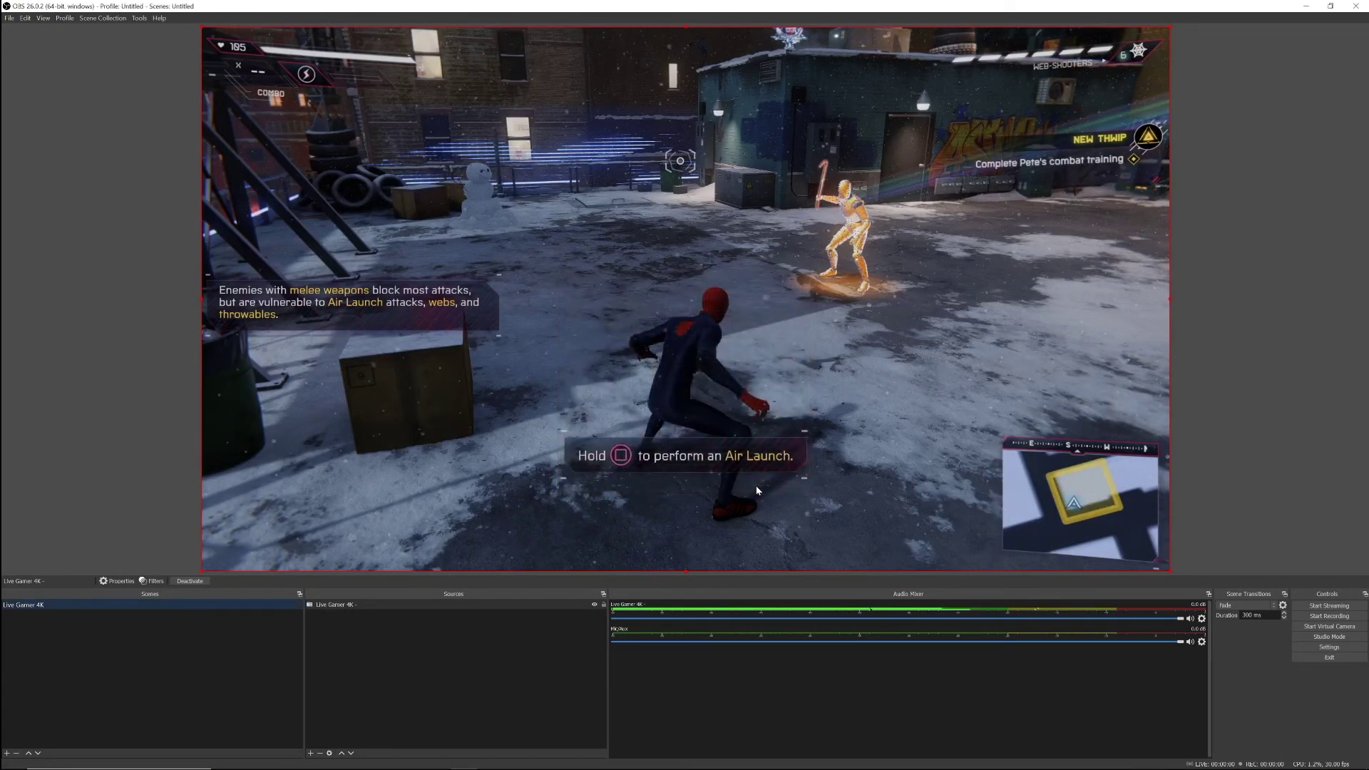